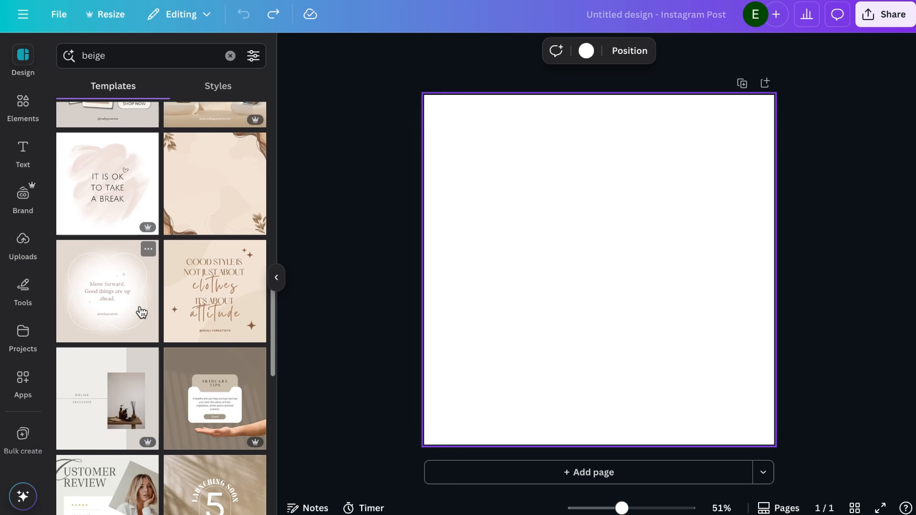
Apply the beige gradient "Move forward. Good things are up ahead." template to page 1 and browse the similar templates.
click(139, 311)
click(545, 387)
click(408, 457)
scroll(215, 377, down, 5)
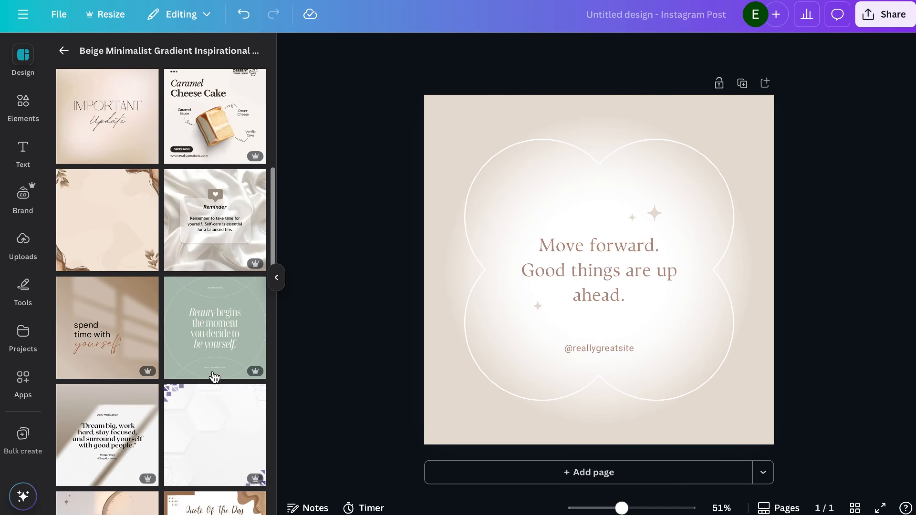
click(214, 377)
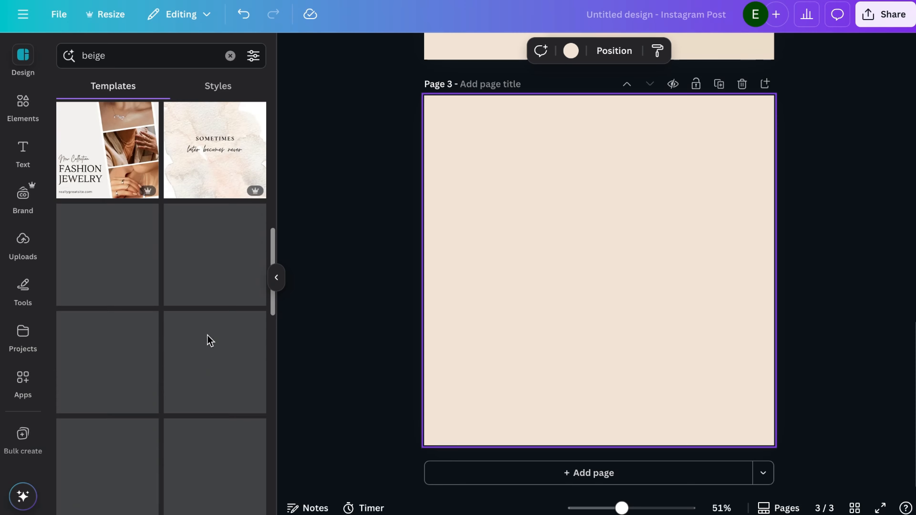
Fill the blank page 3 with the Beige Aesthetic Fashion Photo Instagram Post template.
scroll(207, 340, down, 10)
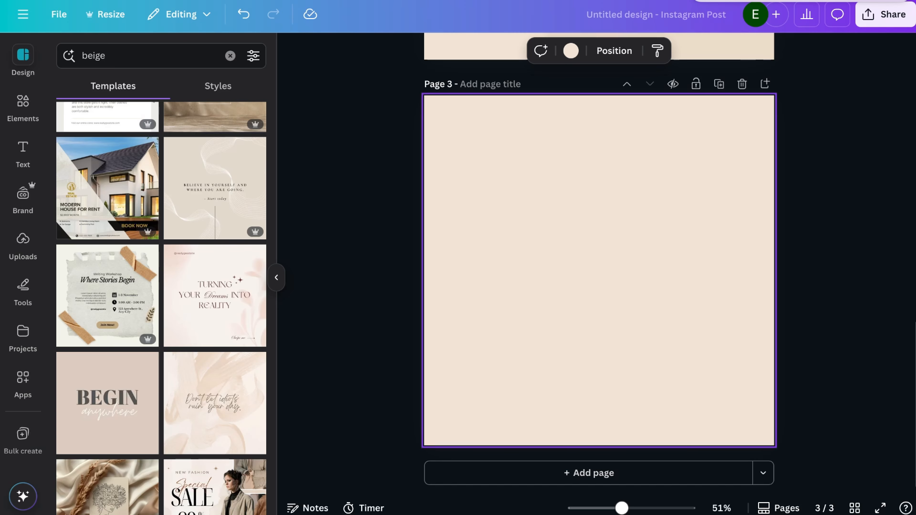
scroll(223, 375, down, 20)
click(218, 206)
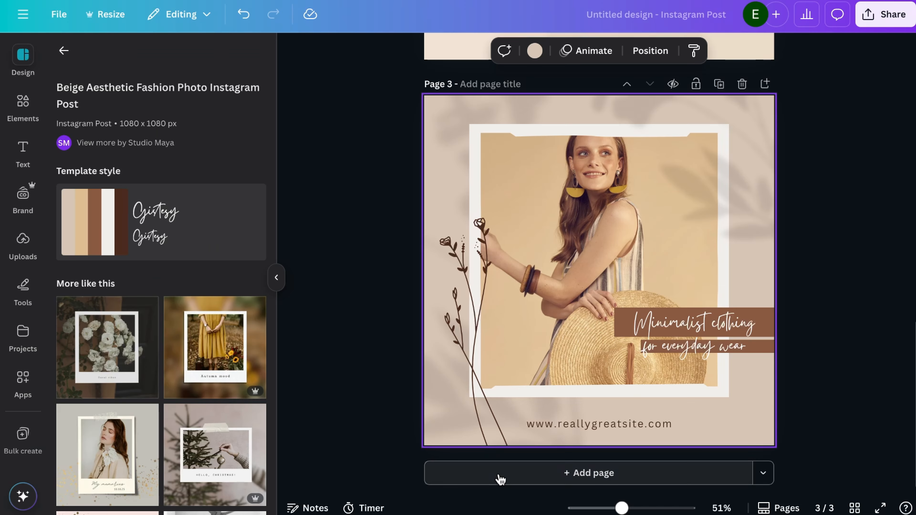
Add a fourth page and apply the Green Grey Simple Minimalist Lifestyle Polaroid Photo Collage Frame template to it.
click(500, 480)
scroll(162, 361, down, 10)
click(136, 354)
click(243, 25)
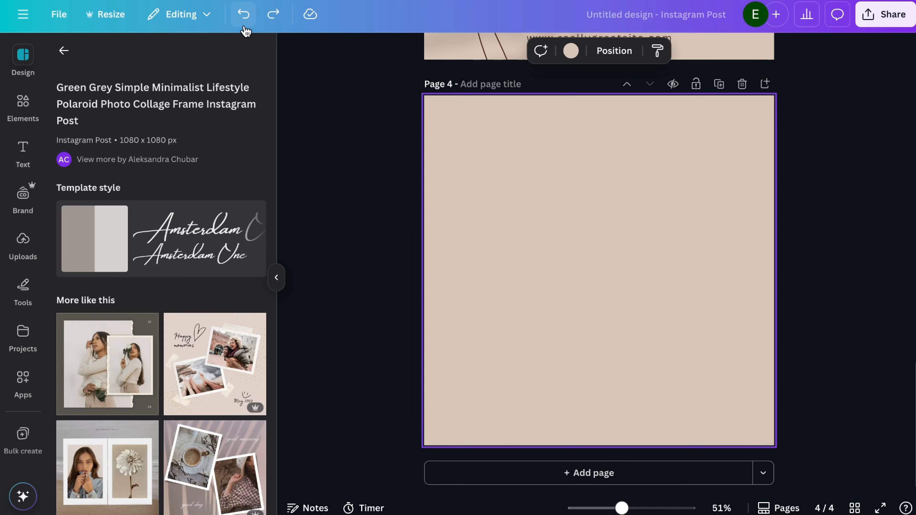
click(273, 18)
Add a fifth page and apply the Brown Beige Minimal Aesthetic template with the floral polaroid photo.
click(505, 476)
scroll(213, 224, down, 10)
click(93, 215)
Add a sixth page and apply the beige "New Collection" fashion template to it.
click(505, 477)
scroll(192, 327, down, 9)
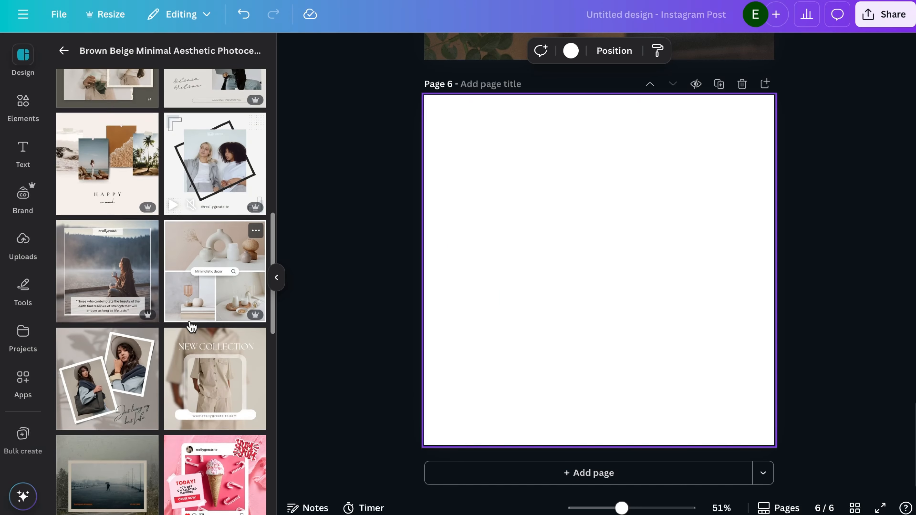
scroll(192, 328, down, 4)
click(214, 231)
Add a seventh page and apply the Brown Photo Collage Instagram Post template.
click(493, 474)
scroll(144, 253, down, 5)
click(122, 216)
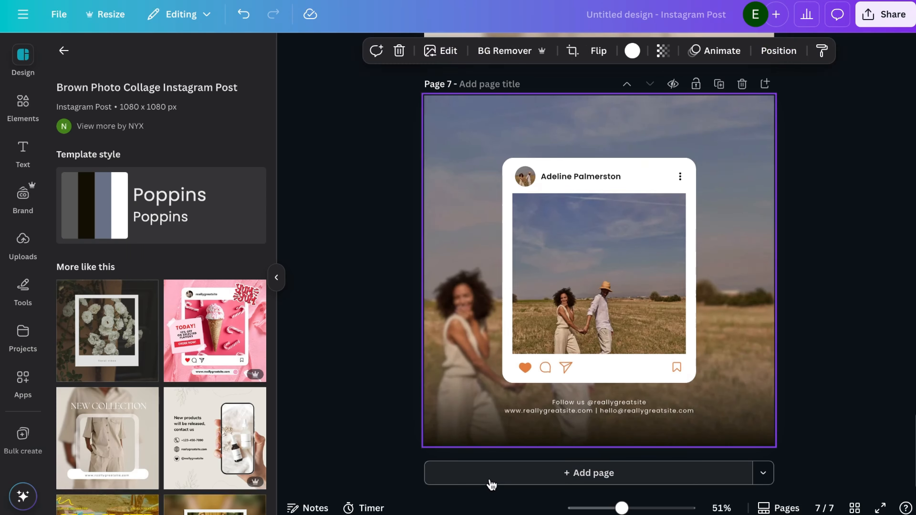
Add an eighth page and apply the Pink & White Scrapbooking Summer Collage Instagram Post template.
click(491, 476)
scroll(174, 323, down, 10)
click(112, 361)
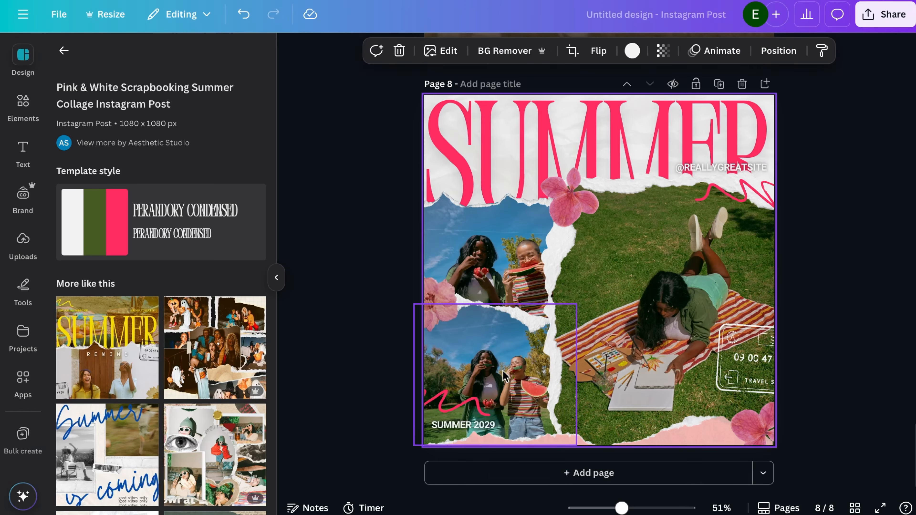
click(503, 376)
Add a ninth page and apply the Black and Beige Happy Birthday photo collage template.
click(492, 473)
scroll(220, 300, down, 10)
click(220, 300)
Add a tenth page and apply the Beige Minimalist Reminder Instagram Post template.
click(497, 473)
scroll(193, 383, down, 10)
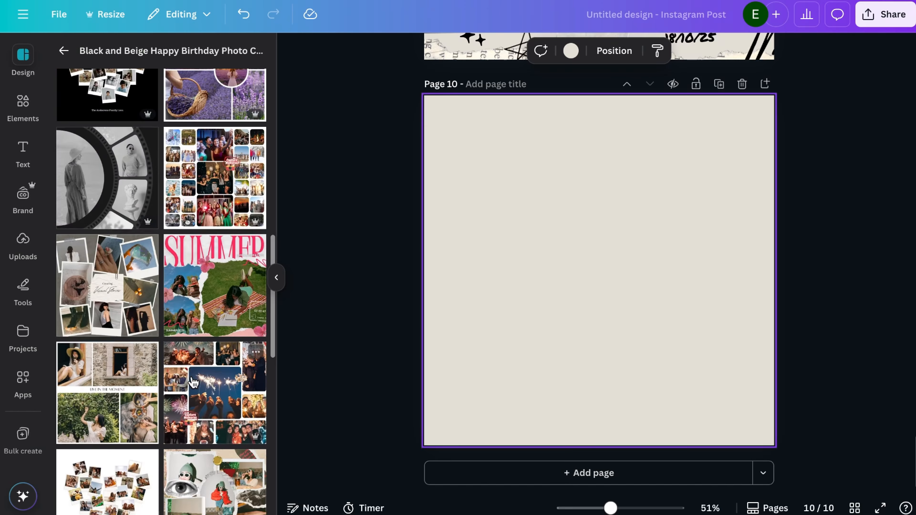
click(226, 268)
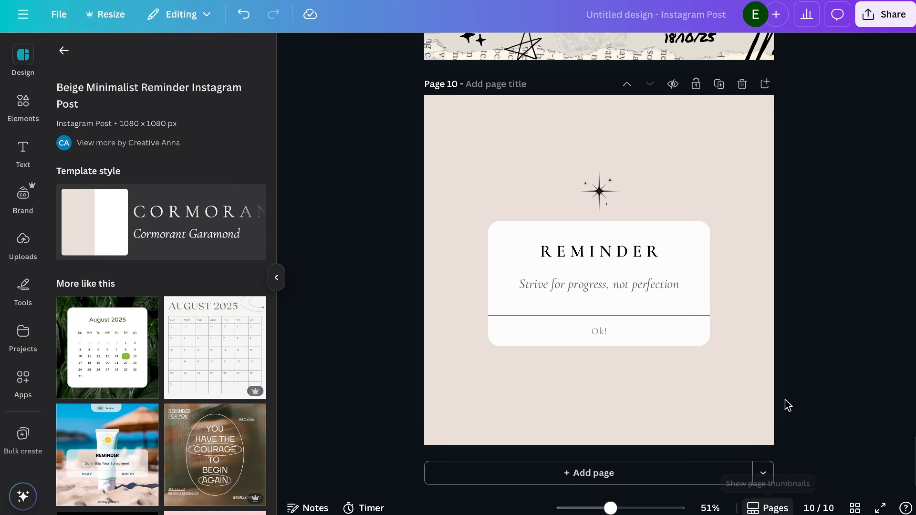
Review all ten pages of the design together in the grid overview.
scroll(787, 405, up, 10)
click(768, 508)
click(774, 508)
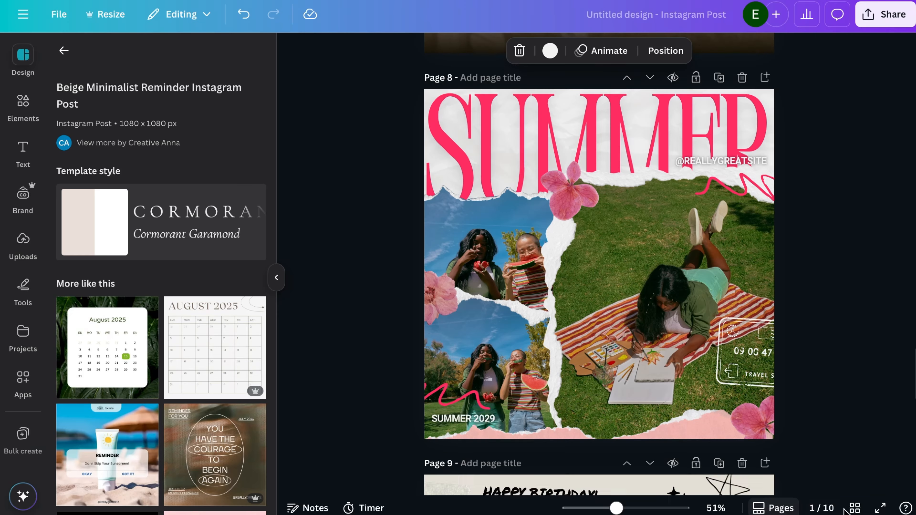
click(854, 508)
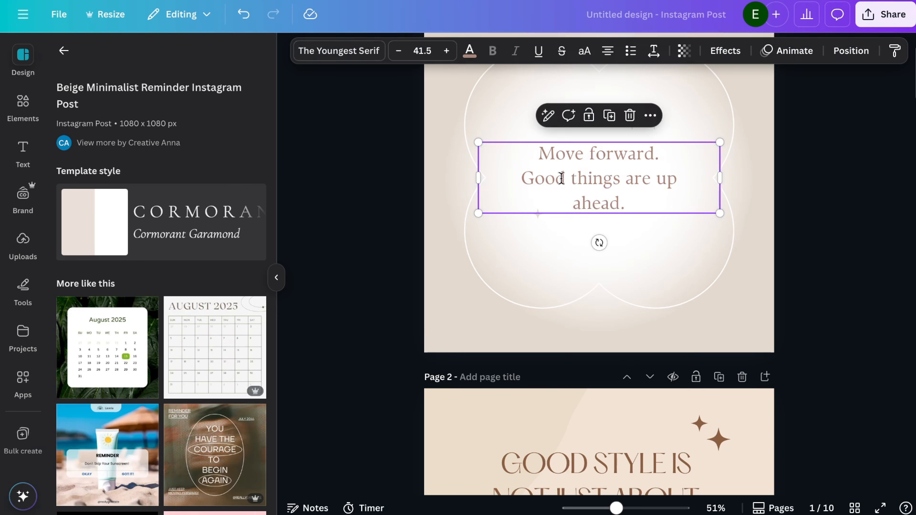
Change the font of the quote on page 1 to Brittany.
click(339, 51)
click(197, 214)
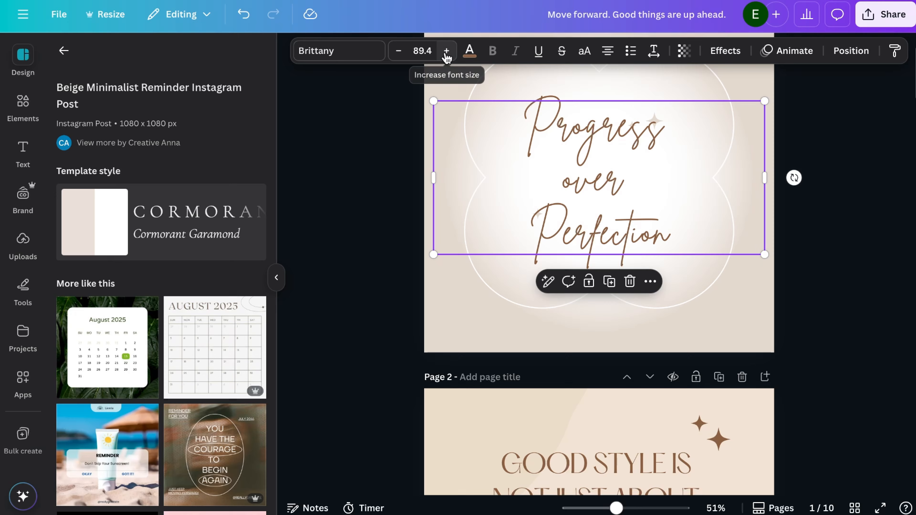
Reuse the brown star accents from page 2 beside the quote on page 1.
scroll(797, 204, down, 9)
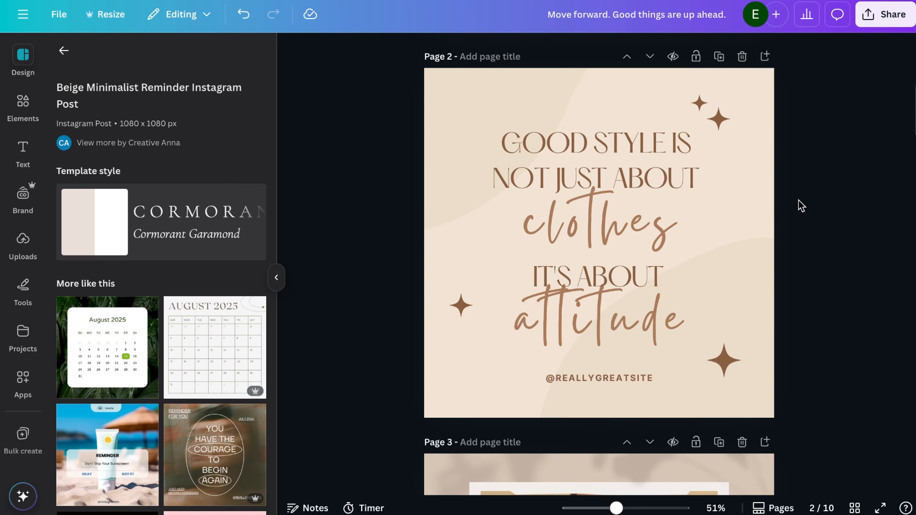
click(595, 343)
click(460, 323)
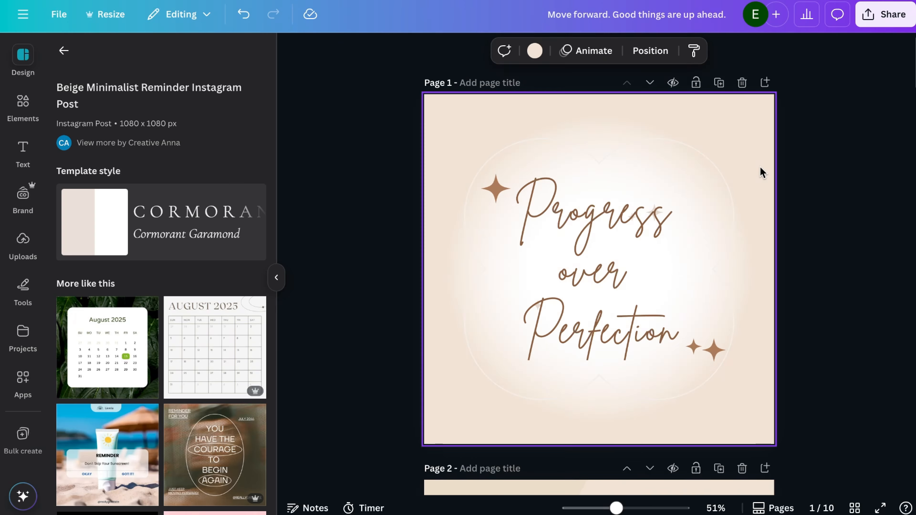
Bring up the font choices for the text on page 2 and select the script word "attitude".
scroll(762, 172, down, 2)
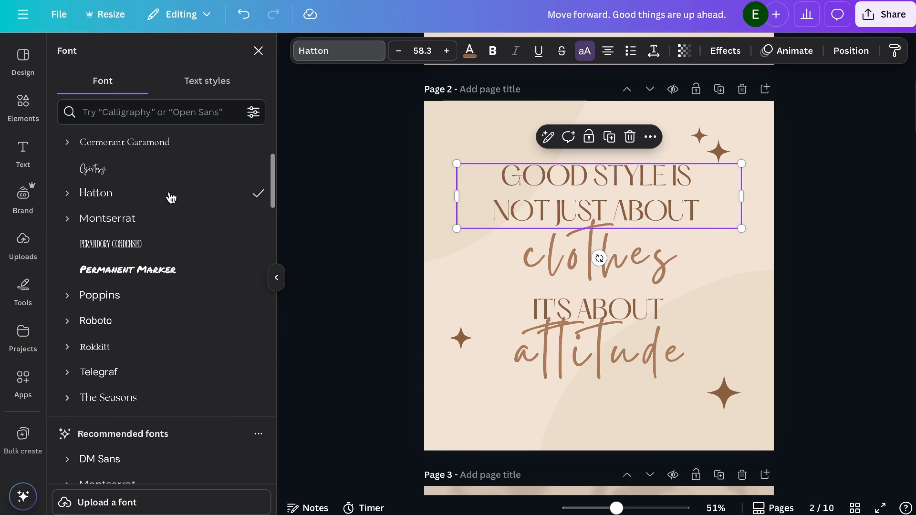
click(564, 349)
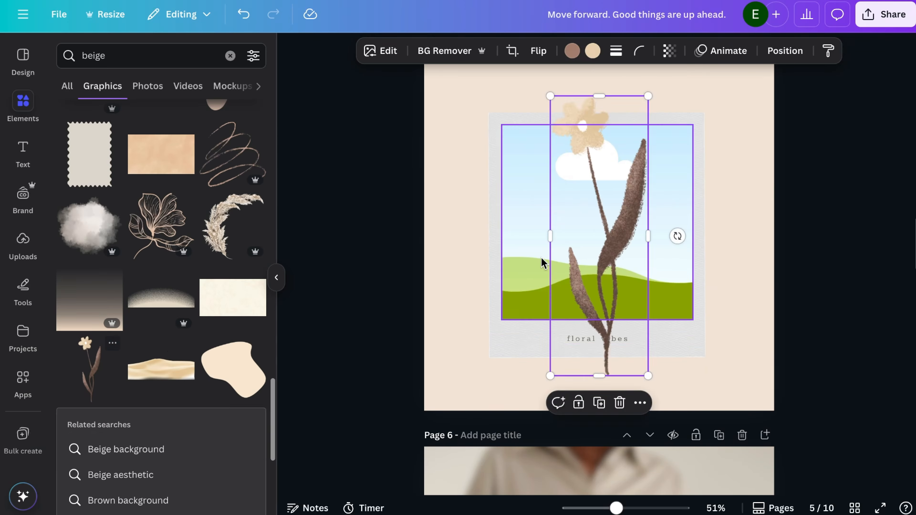
Open the context options for the polaroid frame behind the flower graphic on page 5.
right_click(529, 262)
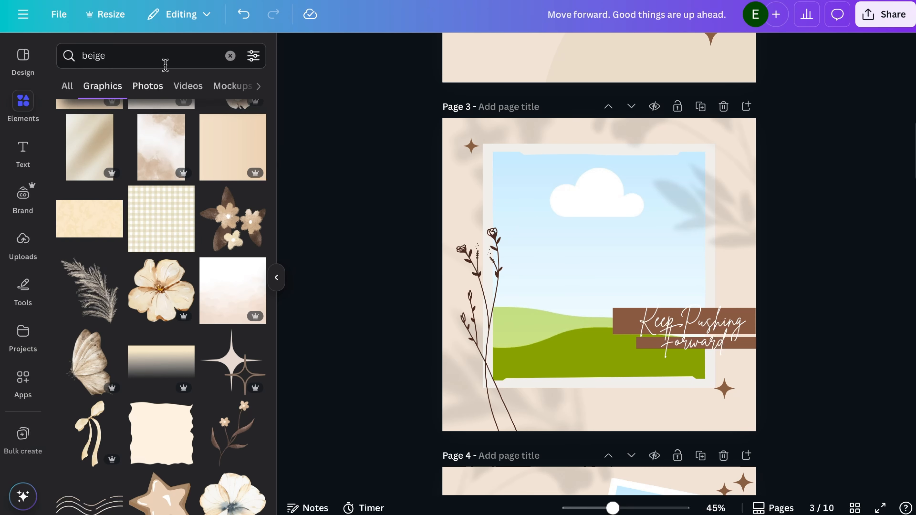
Search the elements for "beige woman" and narrow the results to photos.
text(woman)
key(Return)
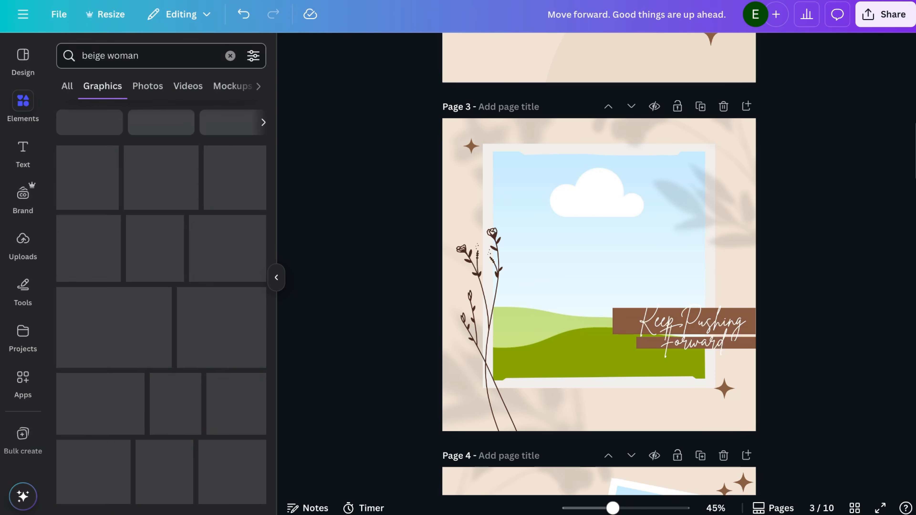
scroll(165, 180, down, 5)
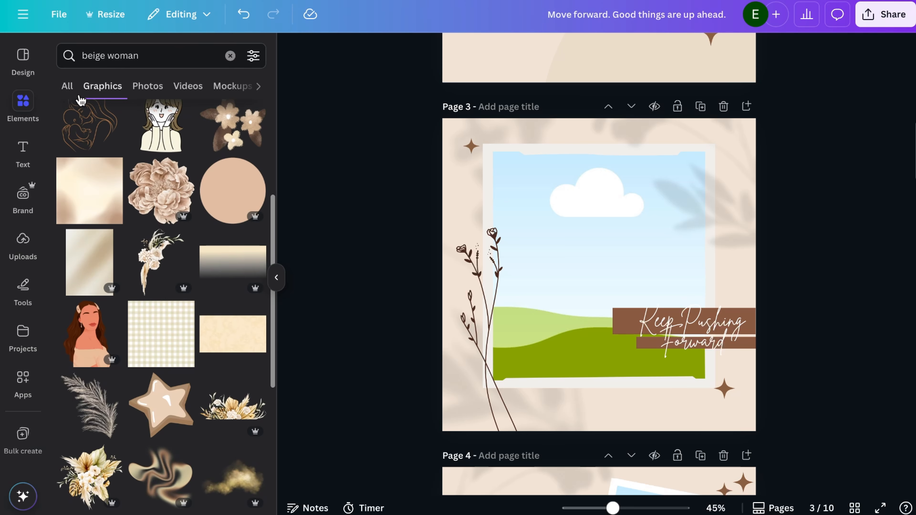
click(67, 86)
click(249, 153)
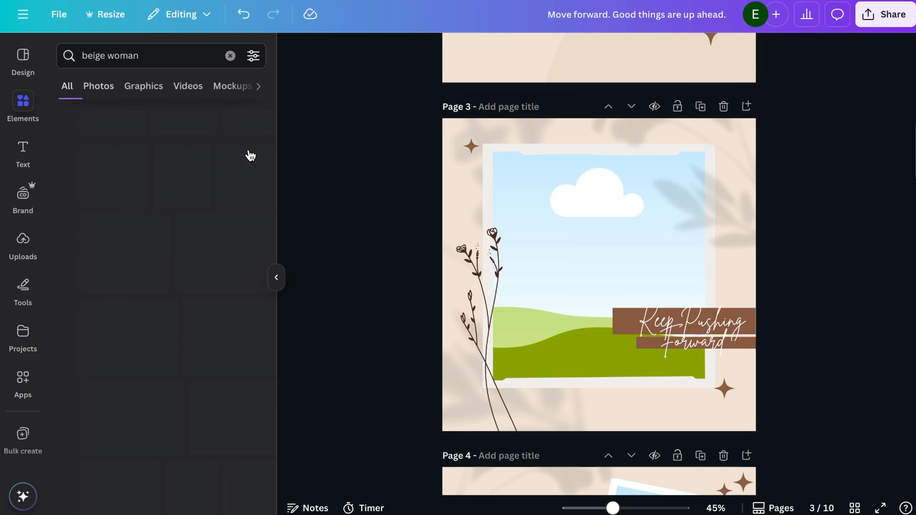
scroll(238, 276, down, 5)
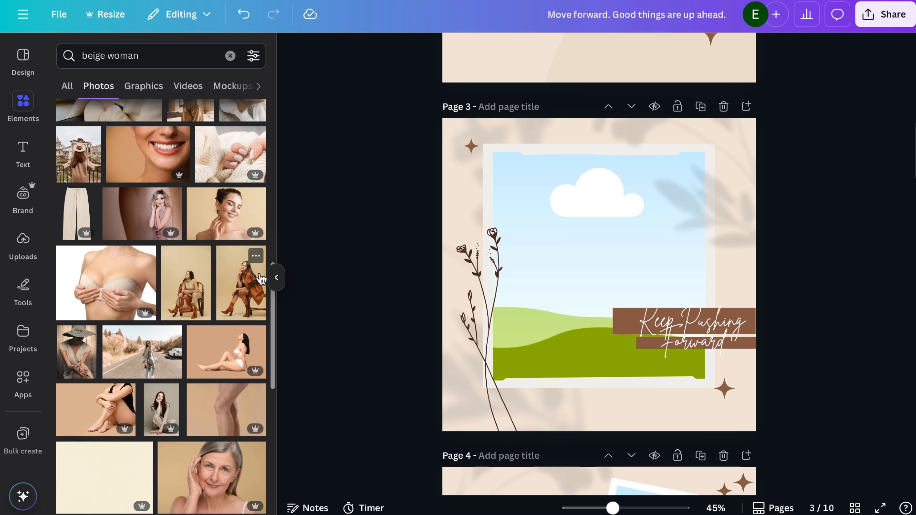
Browse the photo creator's beige collection and place the seated woman's photo in the empty polaroid frame on page 4.
click(256, 256)
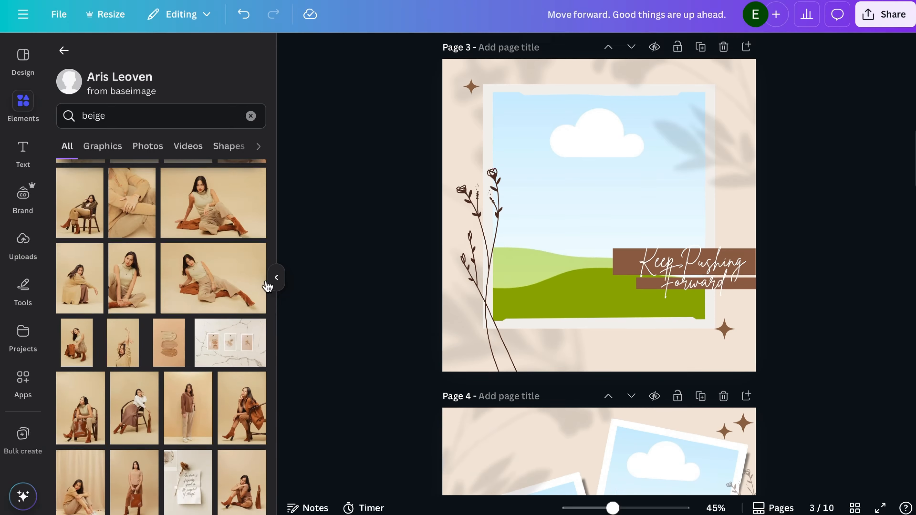
scroll(598, 253, down, 10)
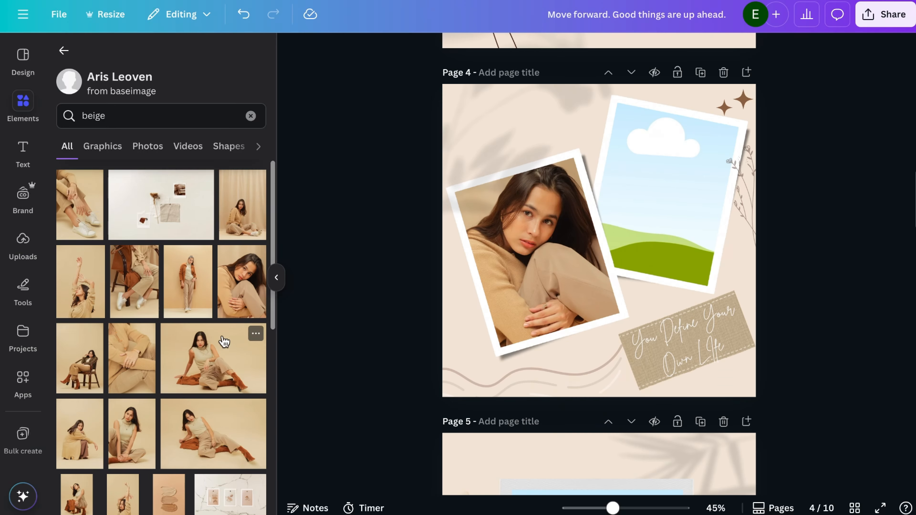
drag(212, 357, 682, 175)
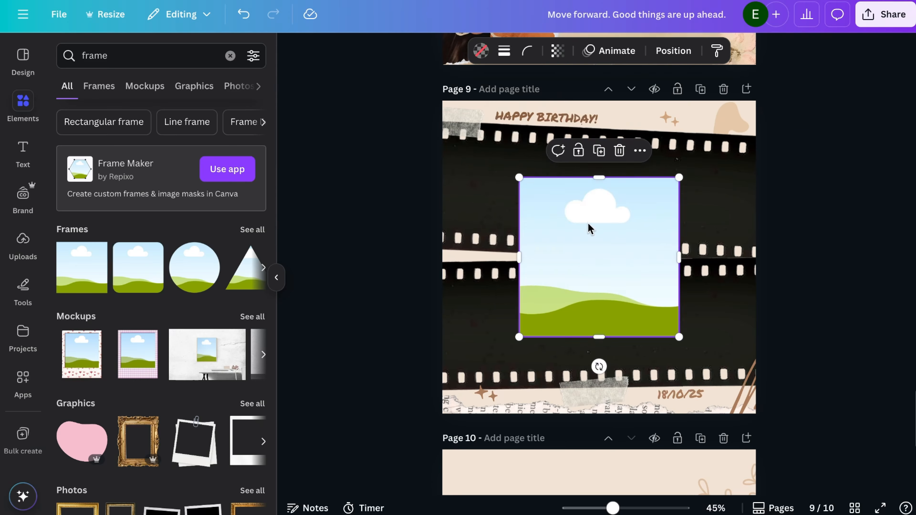
Move the square frame onto page 9's upper film strip and add another square frame to the page.
drag(589, 229, 503, 196)
drag(82, 267, 598, 318)
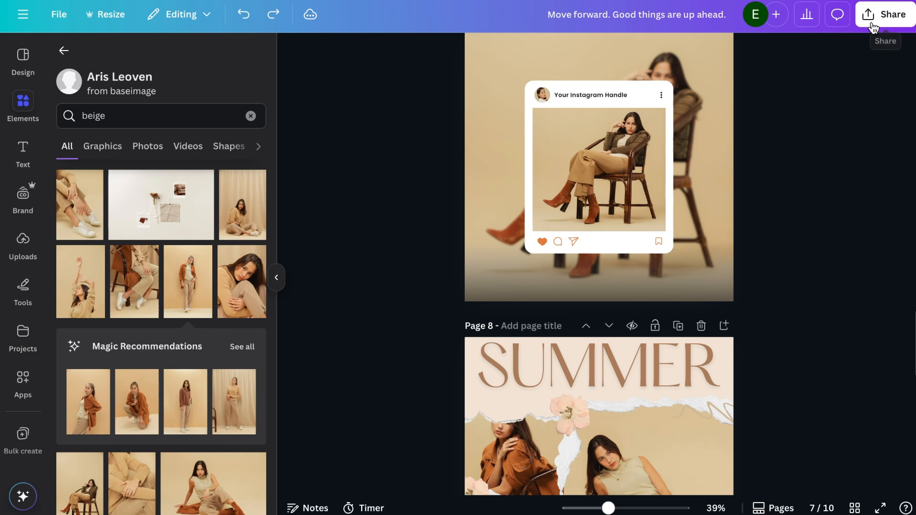
Download pages 1–10 of the design as PNG files.
click(885, 14)
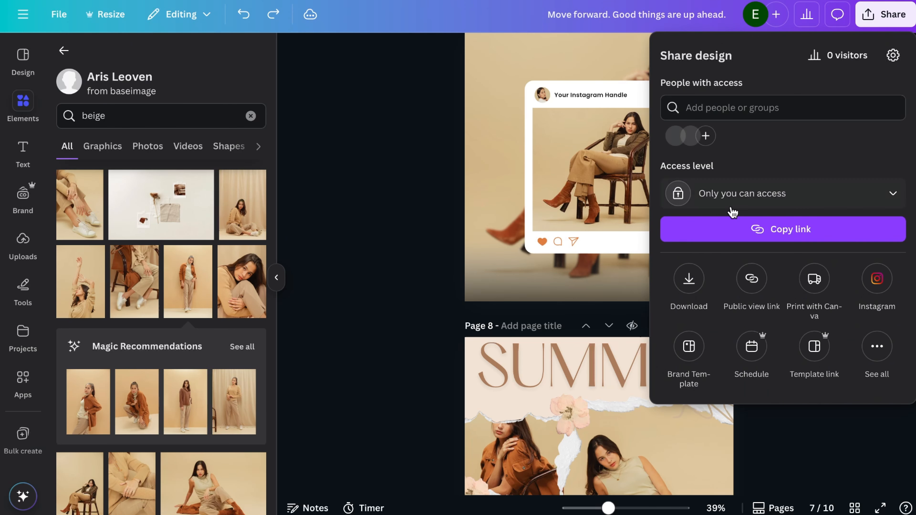
click(689, 279)
click(774, 109)
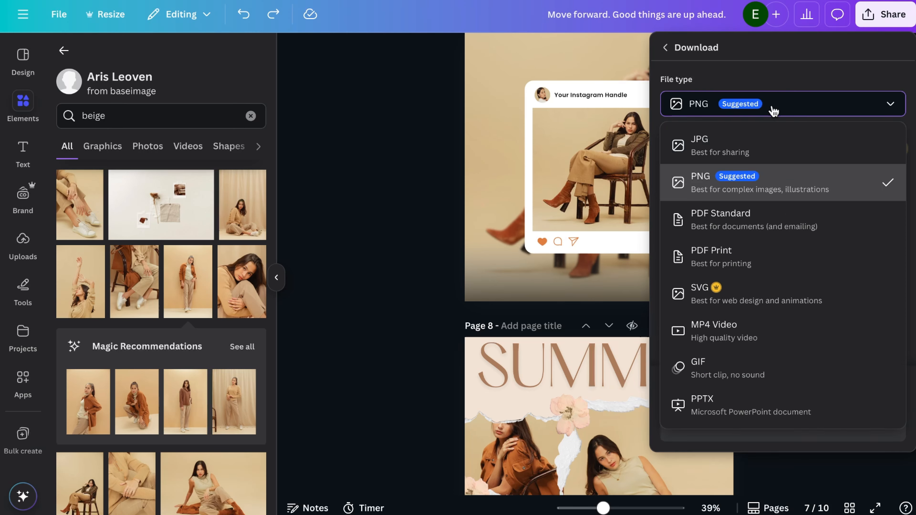
click(736, 177)
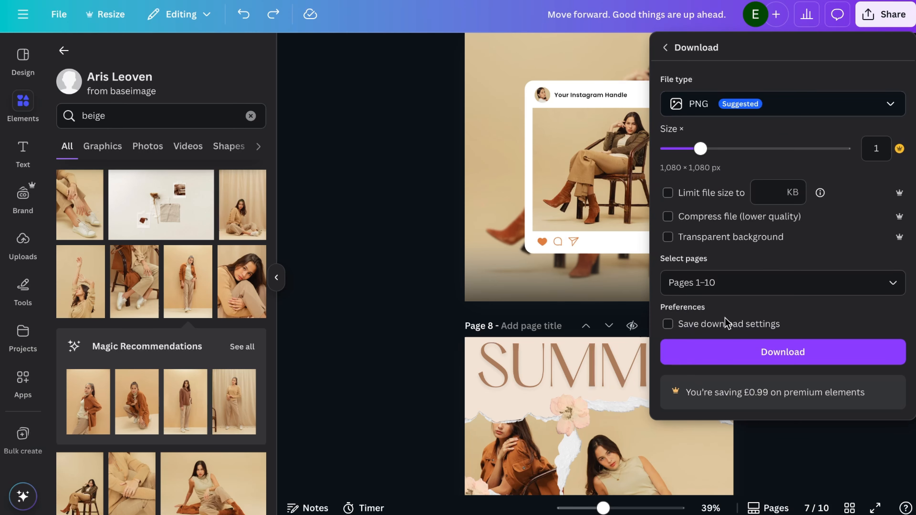
click(719, 360)
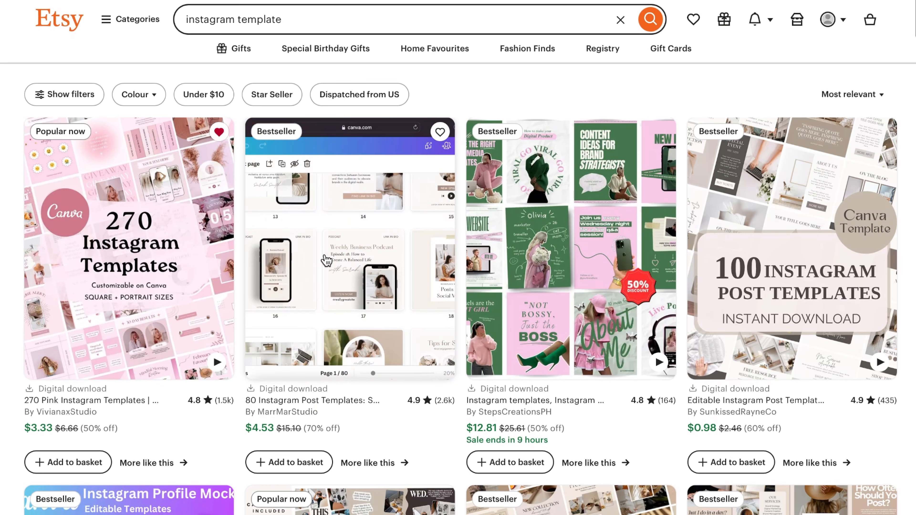
Switch to Etsy, open the "80 Instagram Post Templates: Social Media Manager Canva Templates" listing and examine its preview images.
click(327, 259)
scroll(327, 259, down, 2)
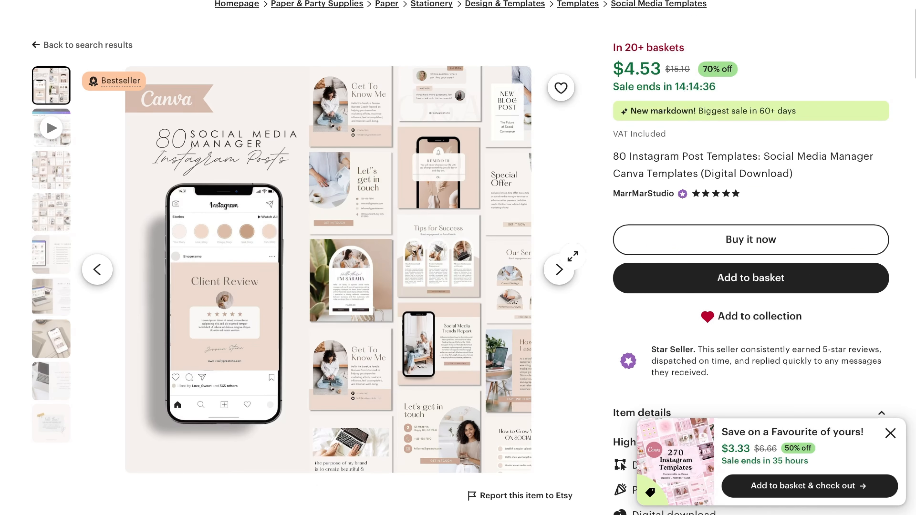
click(560, 269)
click(560, 270)
click(560, 269)
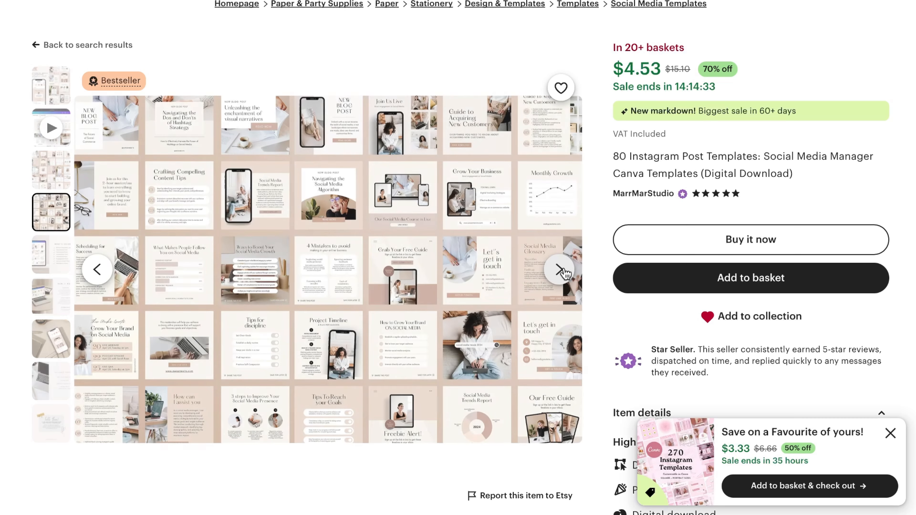
click(559, 270)
click(560, 269)
click(559, 270)
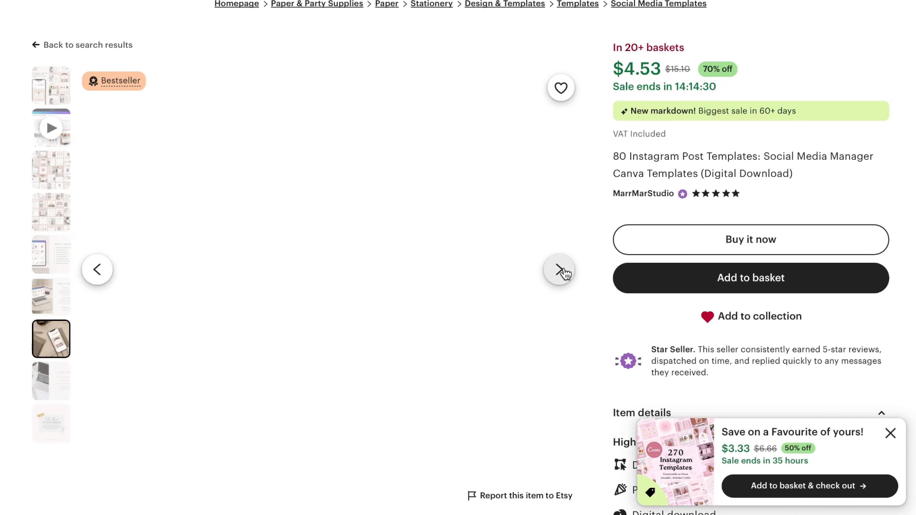
click(560, 269)
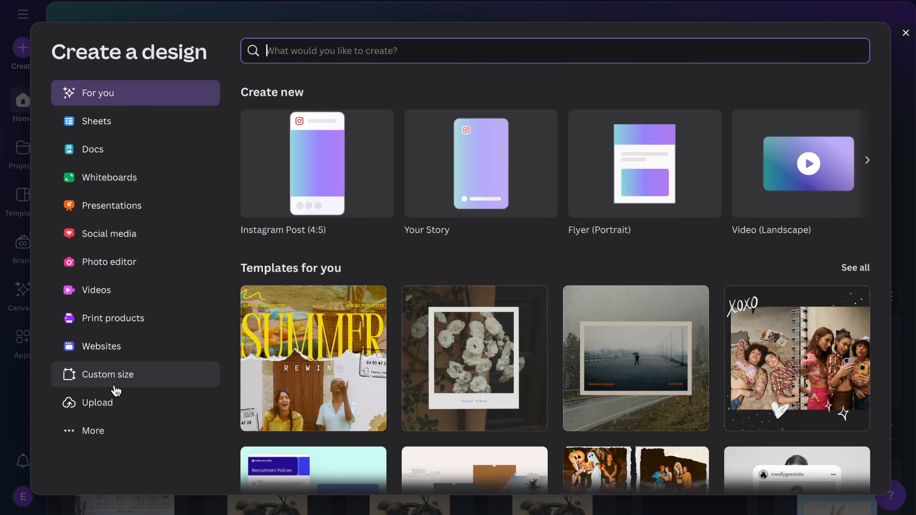
Create a new custom-size design of 570 × 456 px.
click(118, 388)
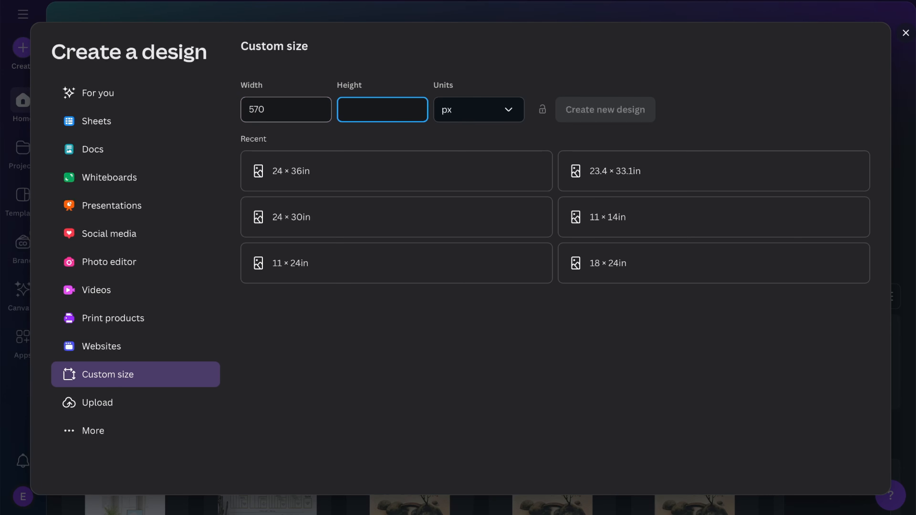
click(631, 119)
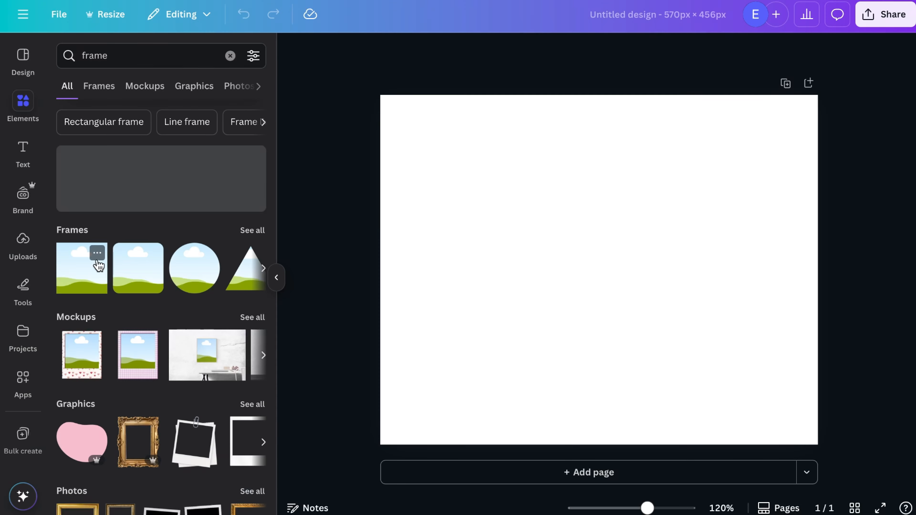
Fill page 1 with a grid of square frames around a "TEXT TEXT TEXT" text block and a round Canva logo graphic.
drag(434, 204, 435, 213)
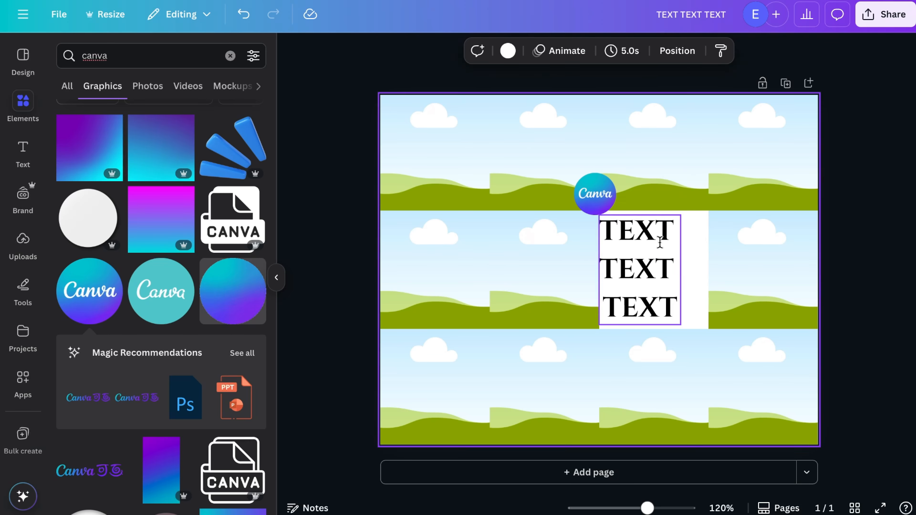
click(660, 241)
click(583, 184)
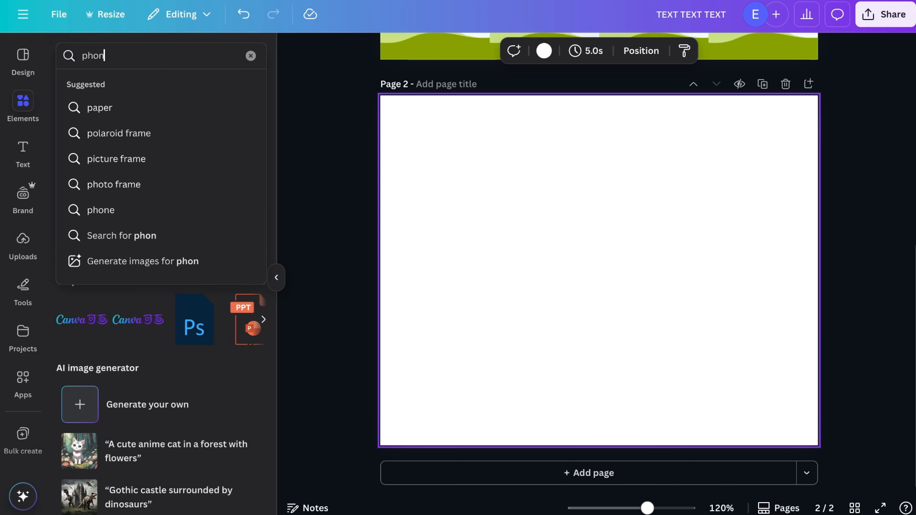
Find an Instagram phone frame using "phone instagram", place it on the blank page 2 and shrink it to about 131 × 250.
text(e instagram)
key(Return)
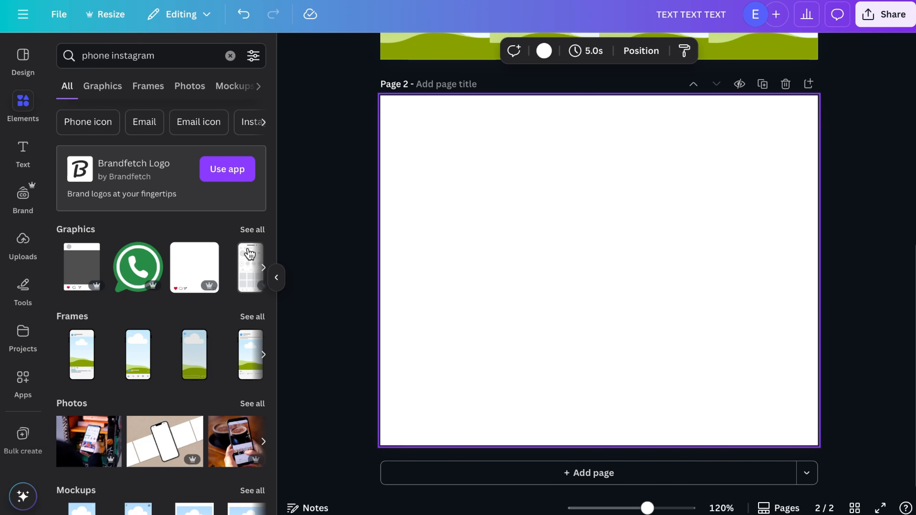
click(93, 339)
drag(574, 260, 489, 284)
click(230, 56)
drag(416, 411, 439, 328)
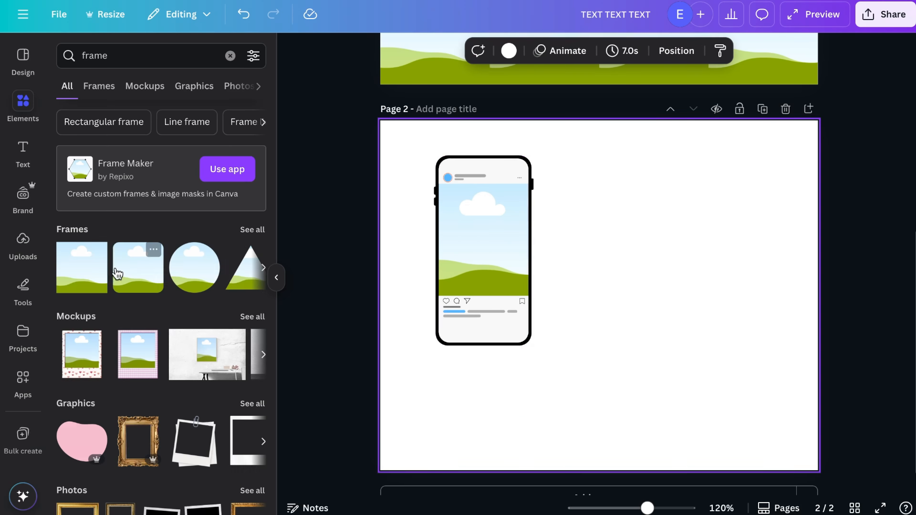
Add square frames across the phone mockup on page 2 and duplicate them into a row spanning the page width.
click(82, 268)
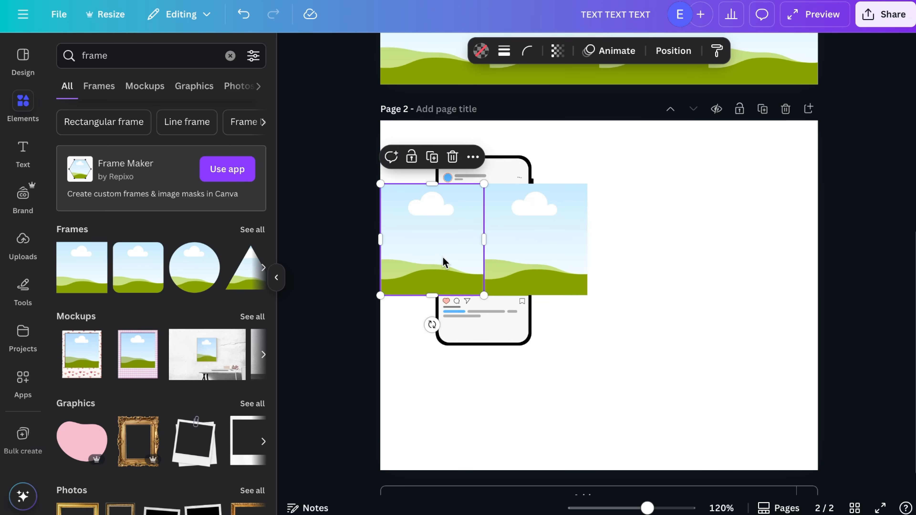
key(ctrl+d)
key(ctrl+d)
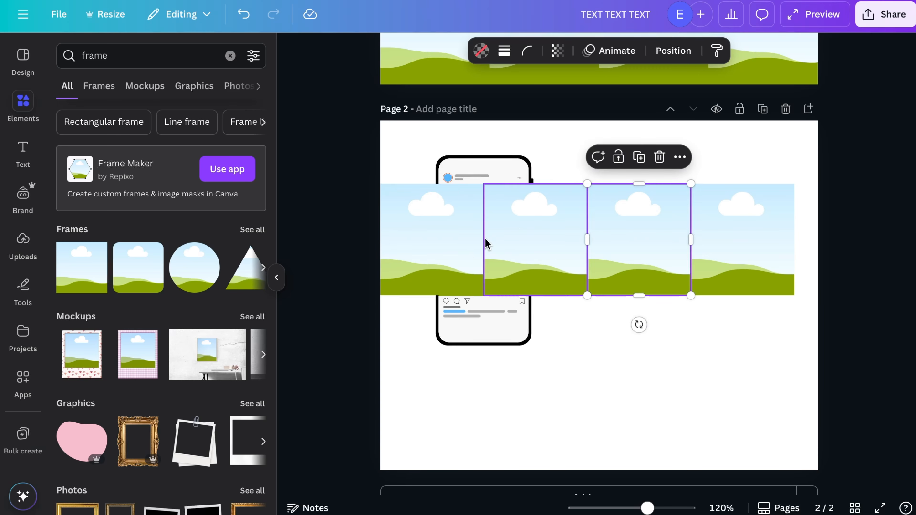
Add the text "BOOST ENGAGEMENT & SHARE YOUR INFORMATION WITH YOUR FOLLOWERS" below the row of frames on page 2.
text(t)
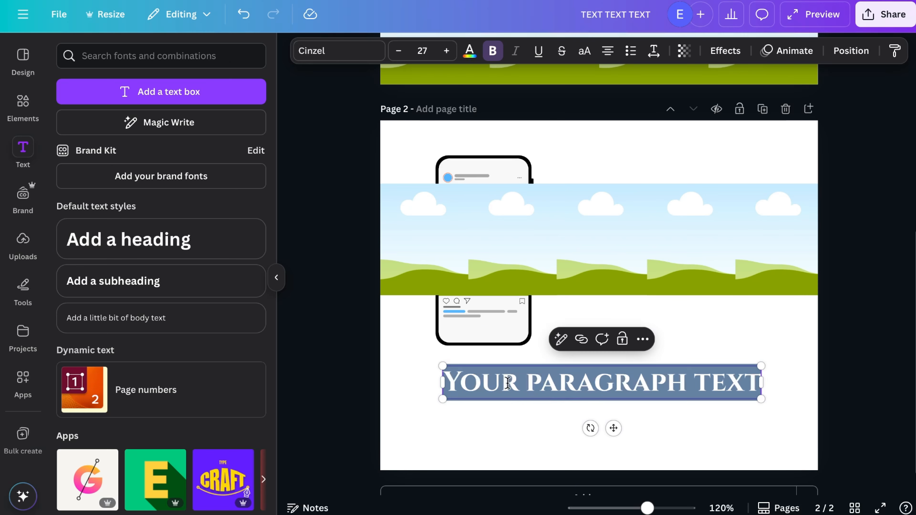
text( & SHARE YOUR INFO)
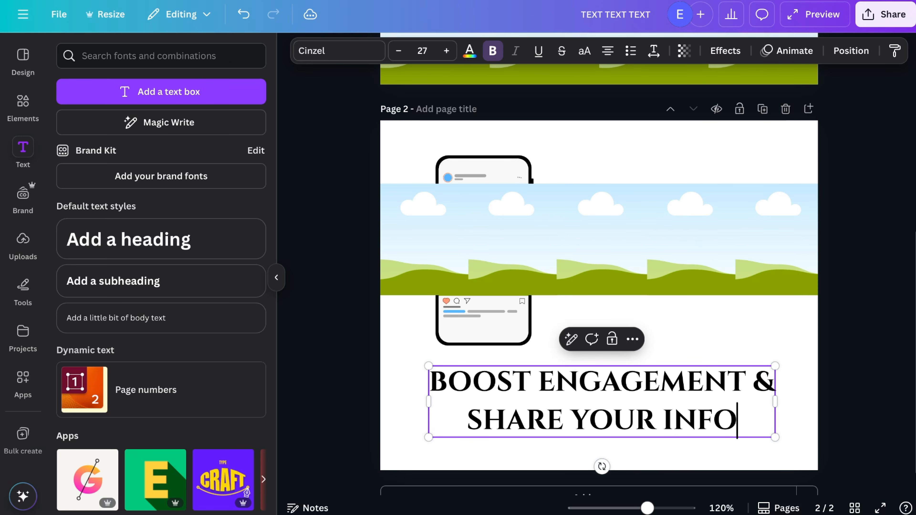
drag(705, 416, 705, 403)
click(709, 347)
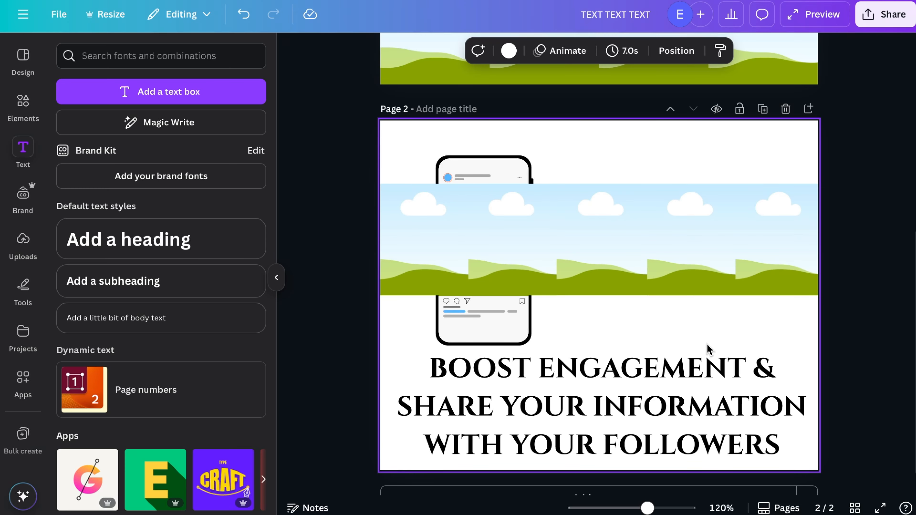
click(645, 369)
click(740, 343)
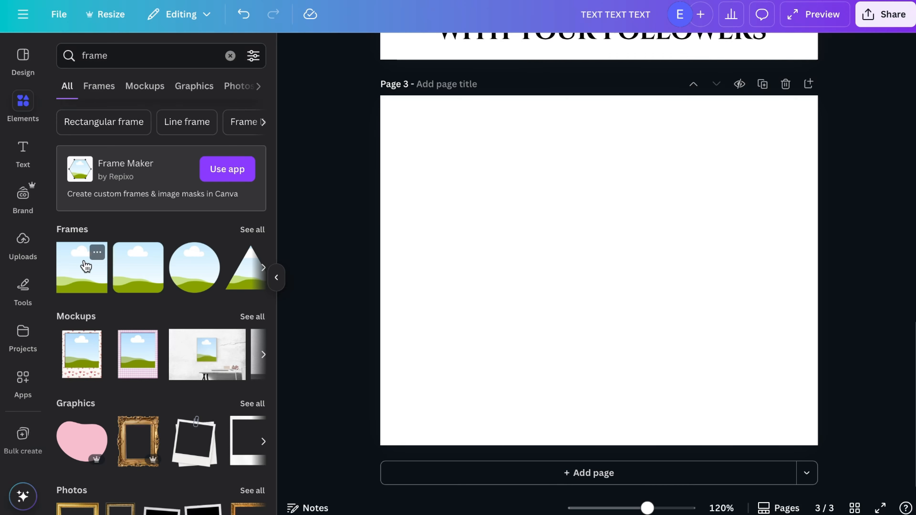
Stack four frames in a full-height column along page 3's left edge and select them all.
drag(84, 266, 466, 316)
click(468, 368)
key(super+a)
Try placing a duplicate of the four-frame column beside the original at two different column widths.
drag(476, 223, 599, 223)
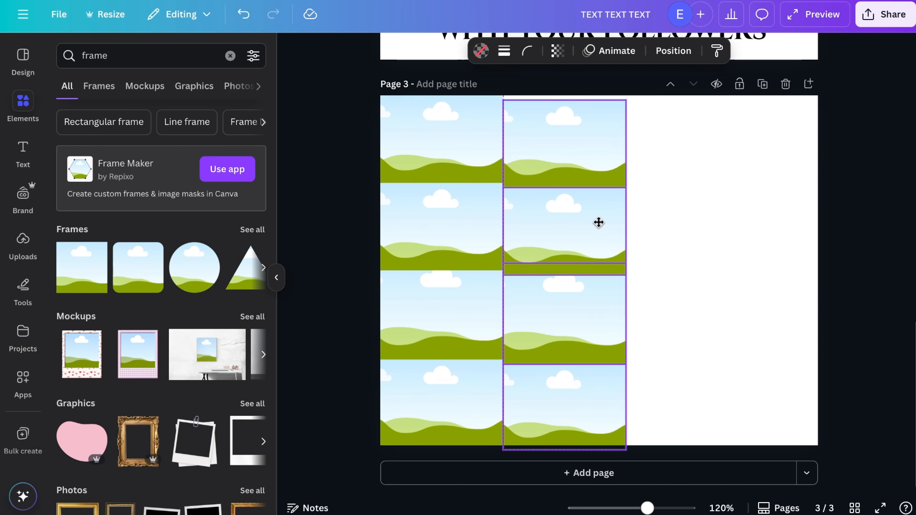
key(super+z)
drag(503, 270, 492, 271)
drag(443, 235, 554, 235)
key(super+z)
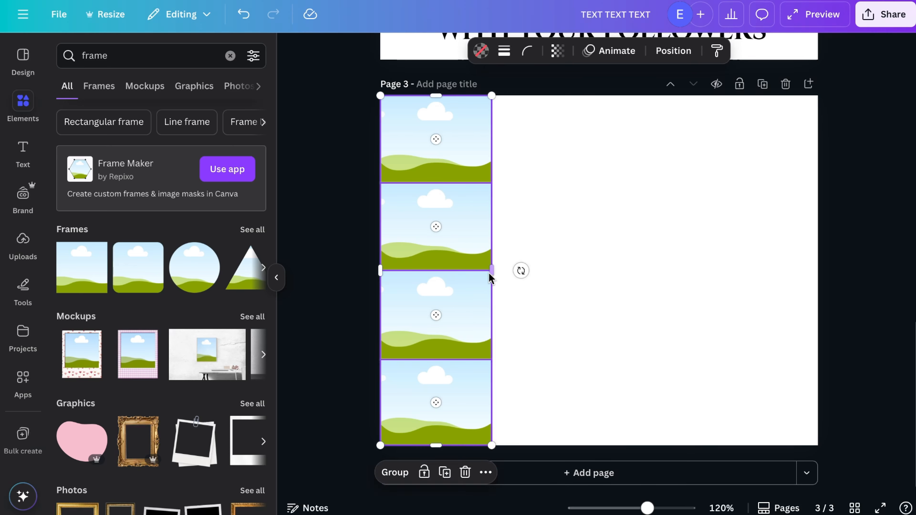
Narrow the four-frame column on page 3 and place a duplicate of it directly alongside.
drag(491, 270, 482, 270)
drag(436, 173, 539, 173)
click(685, 217)
Add the heading "WHAT'S INCLUDED?" at the top of the empty area beside the frames on page 3.
click(22, 148)
drag(583, 270, 710, 170)
click(161, 92)
text(WHAT'S INCLUDED?)
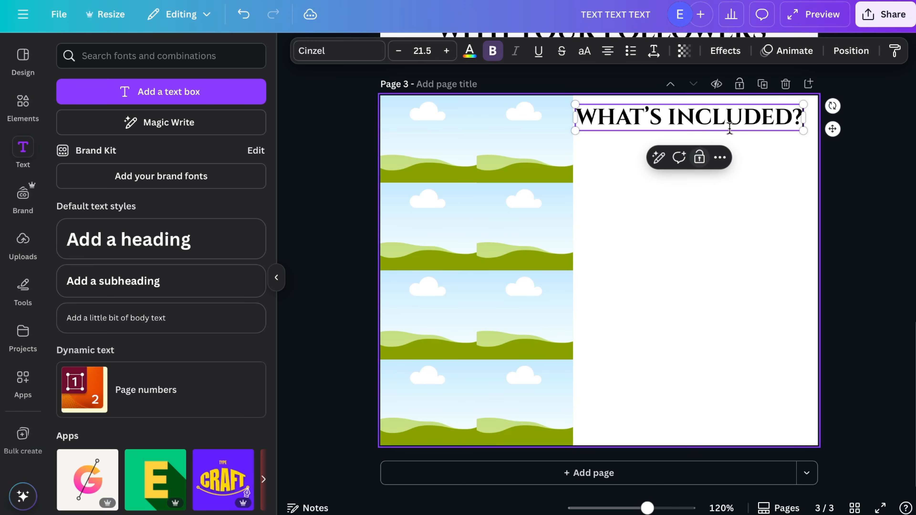
click(754, 160)
Change the "WHAT'S INCLUDED?" heading's font to Poppins and make it bold.
click(703, 116)
click(338, 51)
click(137, 311)
scroll(152, 292, down, 5)
click(119, 229)
click(119, 227)
click(492, 51)
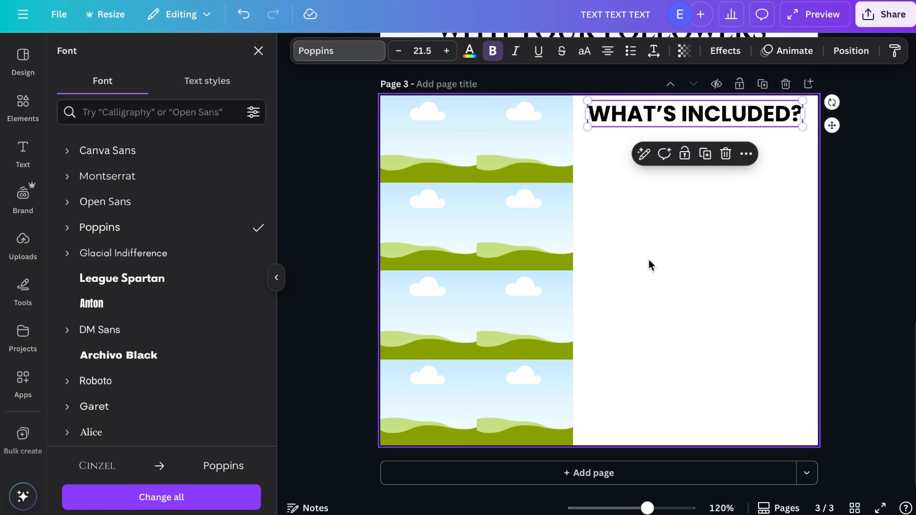